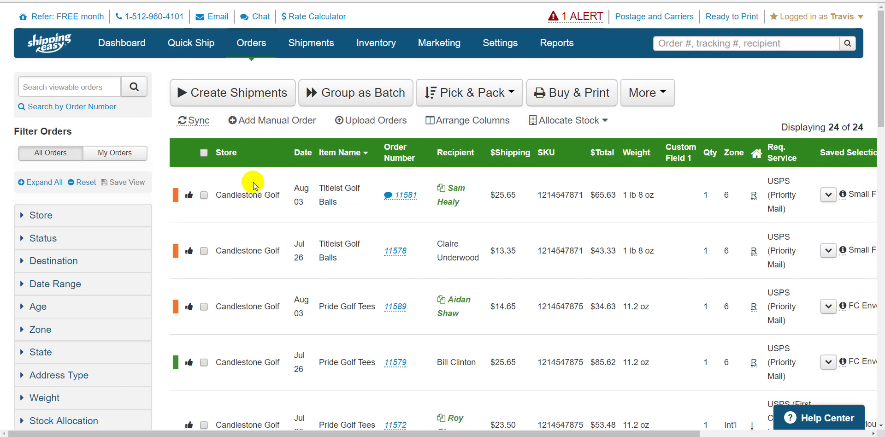
# Open the Products tab of the Candlestone Amazon store under Settings > Stores & Orders
pyautogui.click(490, 45)
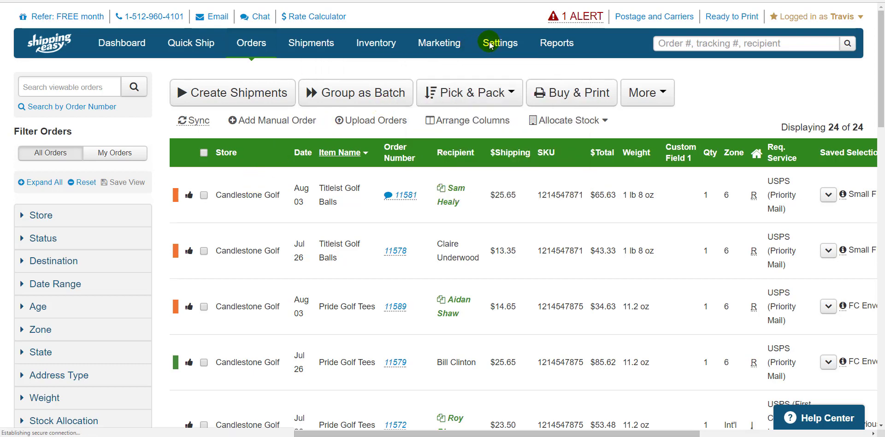
pyautogui.scroll(-3, 129, 351)
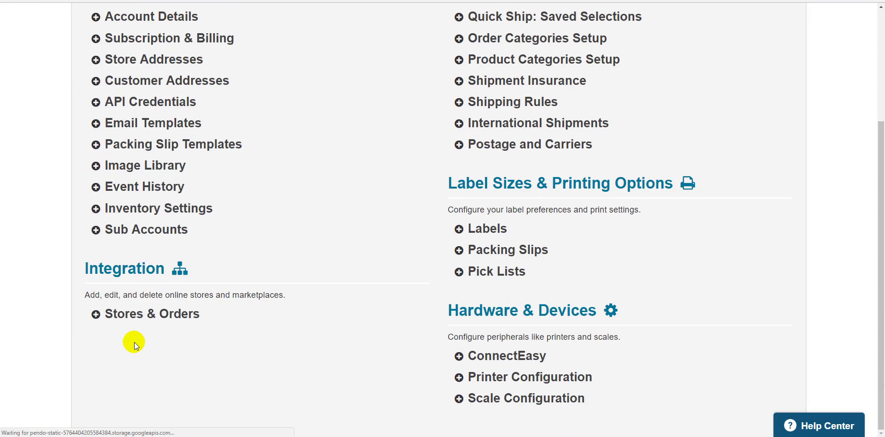
pyautogui.click(141, 317)
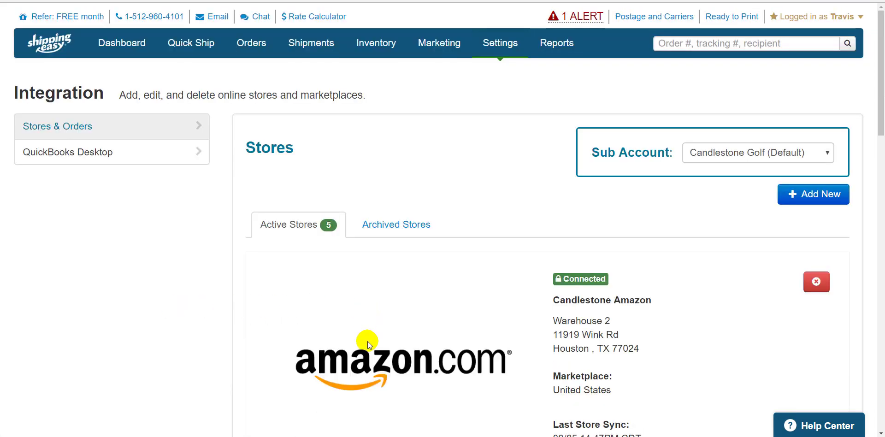
pyautogui.click(359, 371)
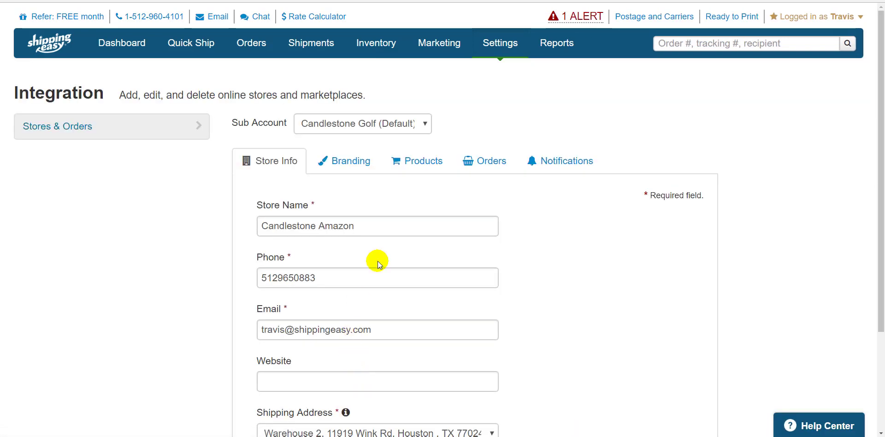
pyautogui.click(408, 165)
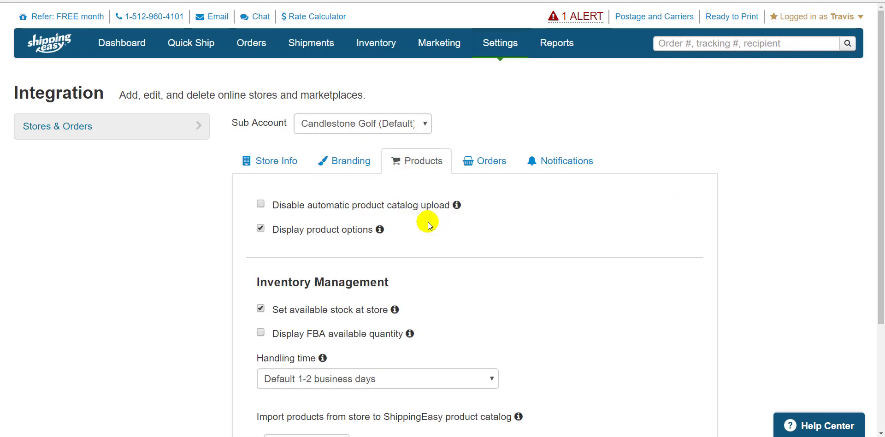
# Turn on 'Display FBA available quantity' under Inventory Management and save the Products settings
pyautogui.click(260, 334)
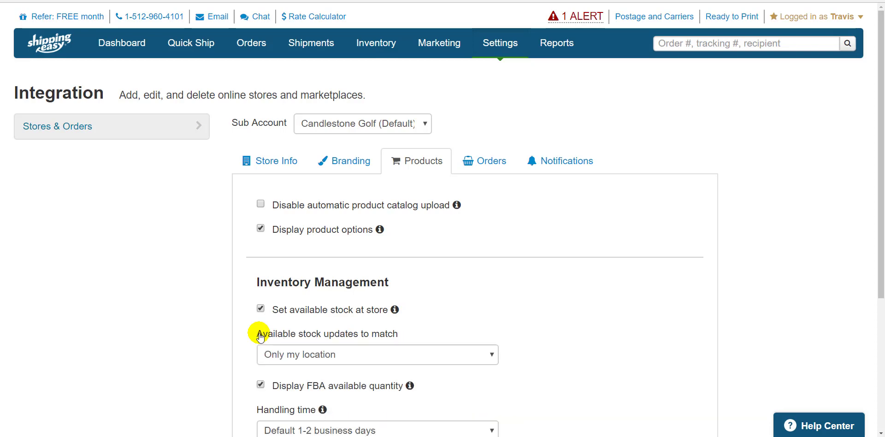
pyautogui.scroll(-4, 563, 317)
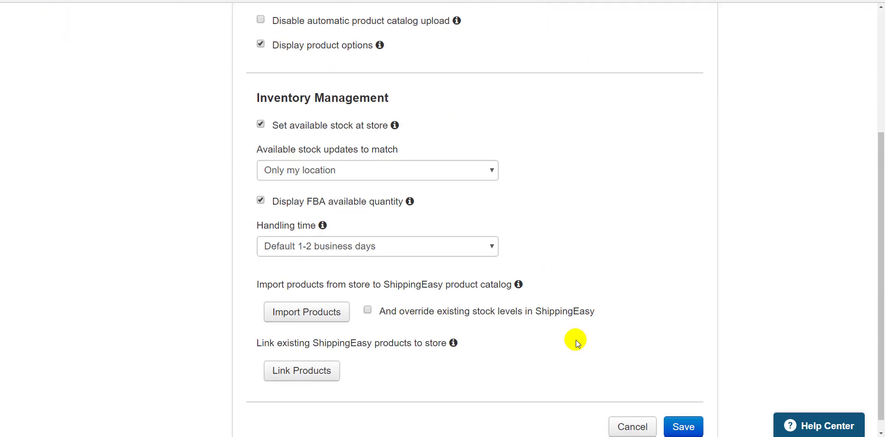
pyautogui.click(689, 414)
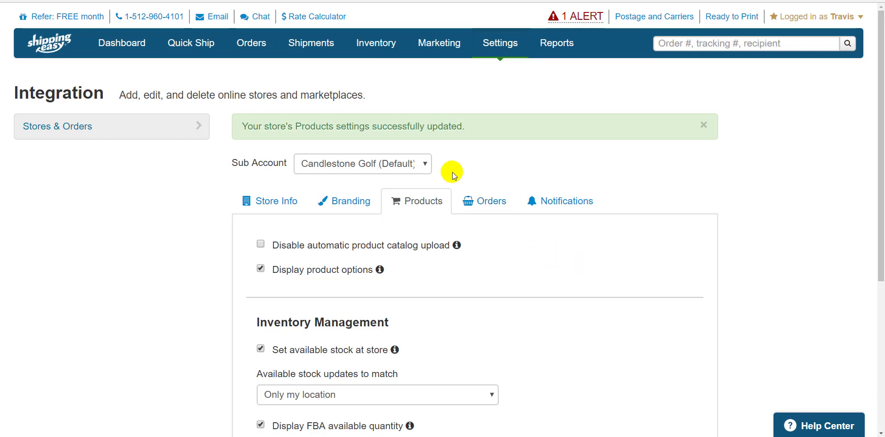
# Review the FBA stock columns in the Inventory Products list, then return to the Settings overview
pyautogui.moveTo(295, 42)
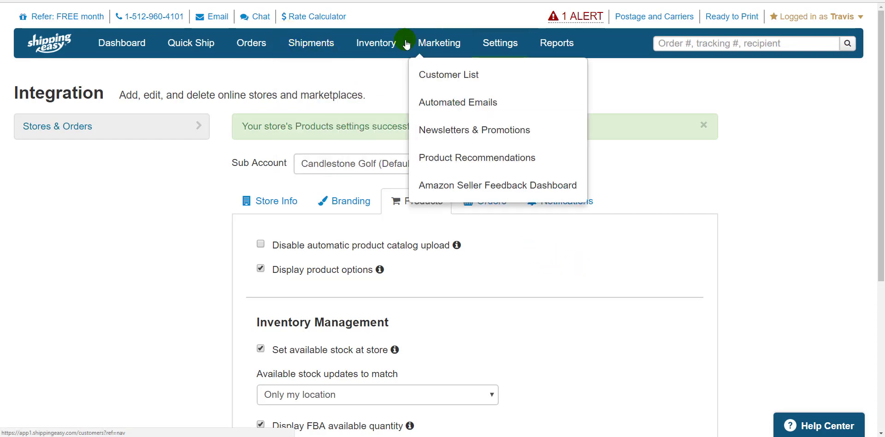
pyautogui.moveTo(392, 48)
pyautogui.click(369, 102)
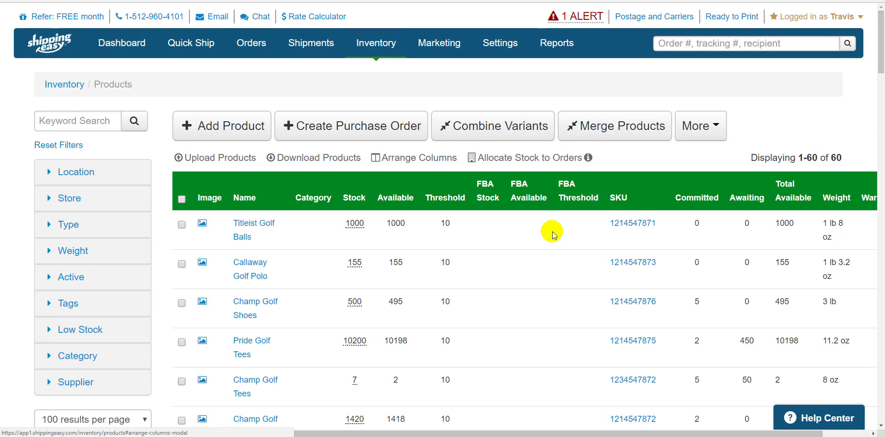
pyautogui.click(492, 44)
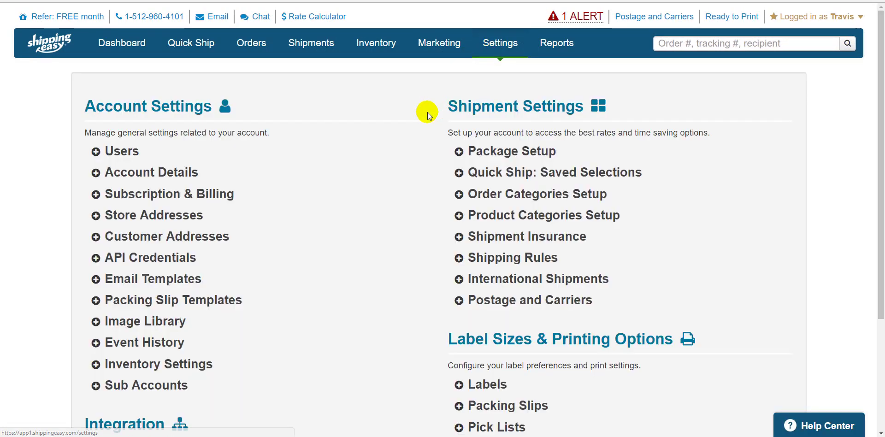
# Turn on 'Enable multi-channel fulfillment' in the Amazon store's Orders tab, save, and return to Orders
pyautogui.scroll(-3, 174, 332)
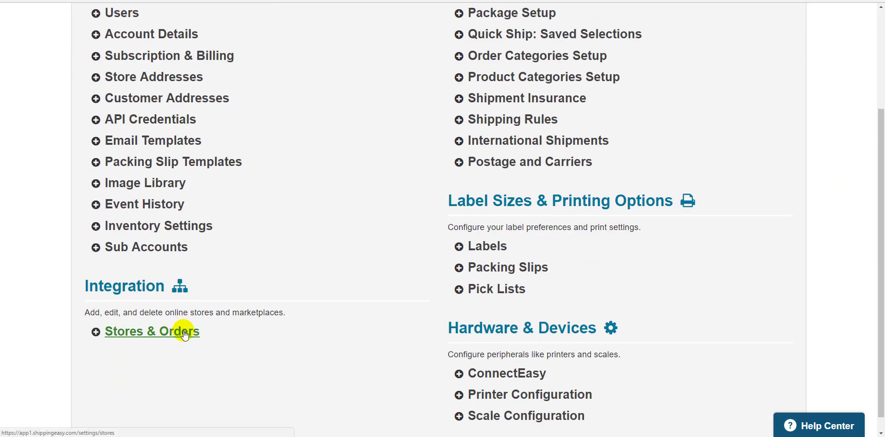
pyautogui.click(184, 333)
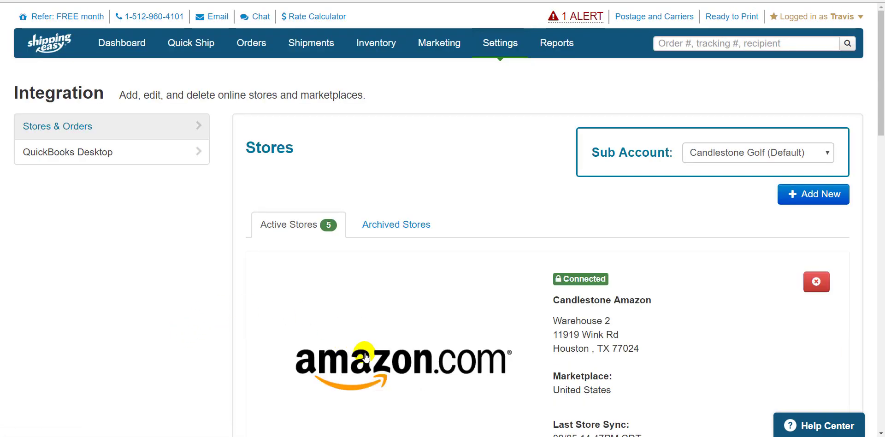
pyautogui.click(371, 364)
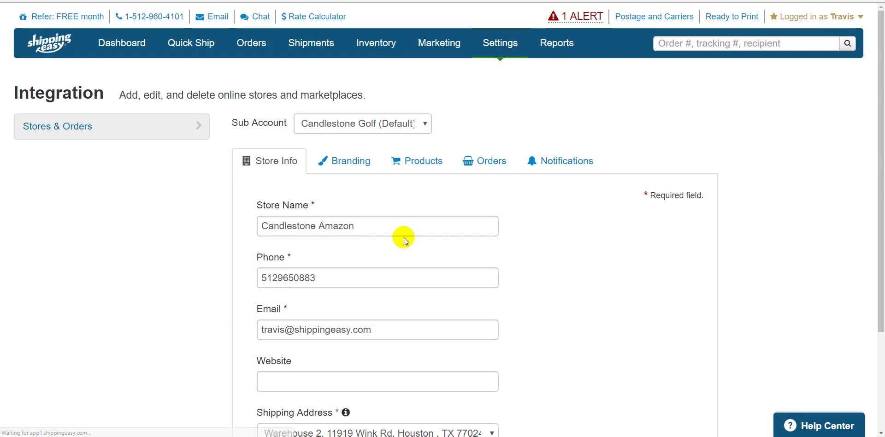
pyautogui.click(498, 163)
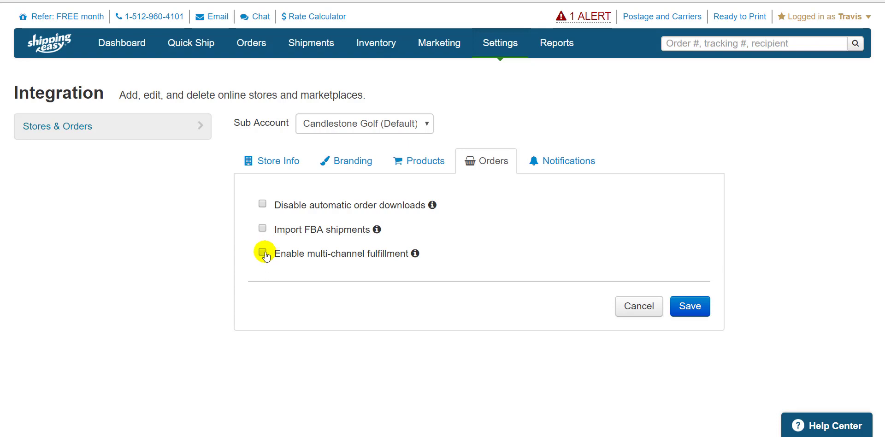
pyautogui.click(692, 306)
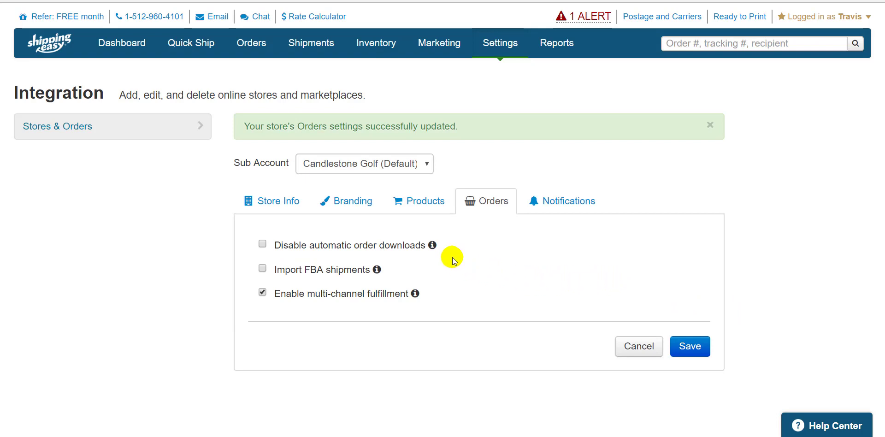
pyautogui.click(240, 46)
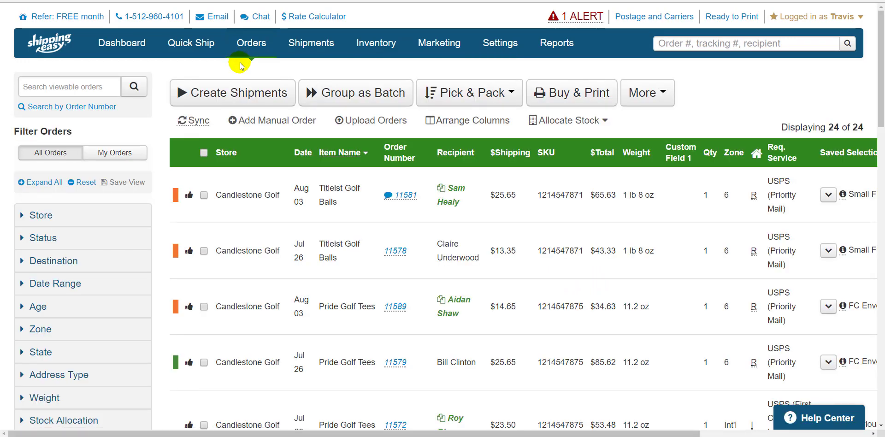
pyautogui.click(204, 251)
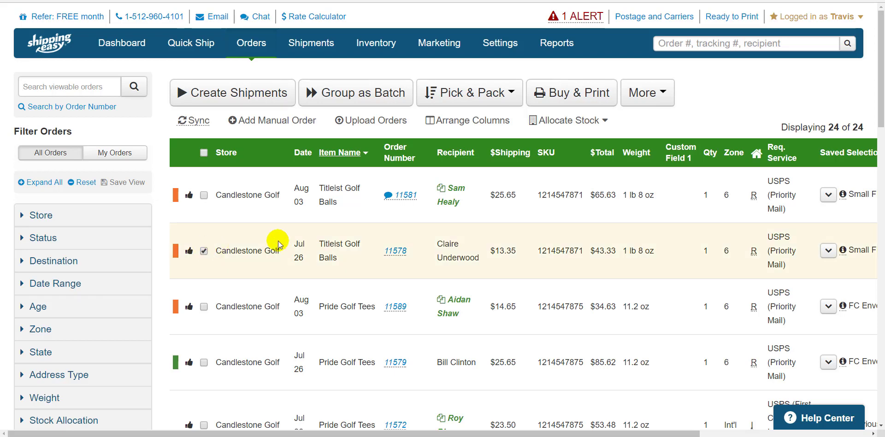
pyautogui.click(651, 94)
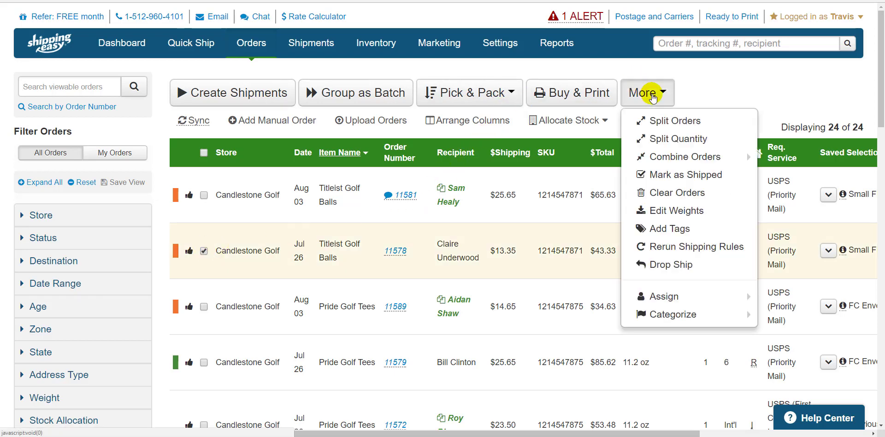
pyautogui.click(656, 271)
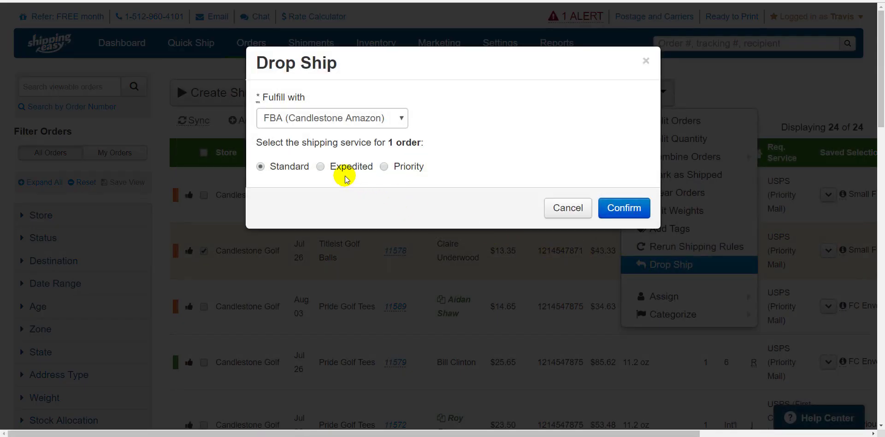
pyautogui.click(340, 167)
pyautogui.click(396, 166)
pyautogui.click(347, 167)
pyautogui.click(278, 166)
pyautogui.click(611, 213)
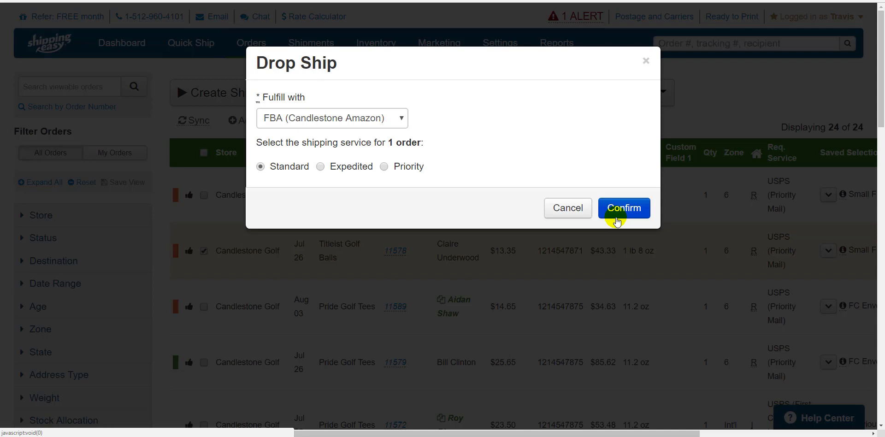
pyautogui.click(568, 207)
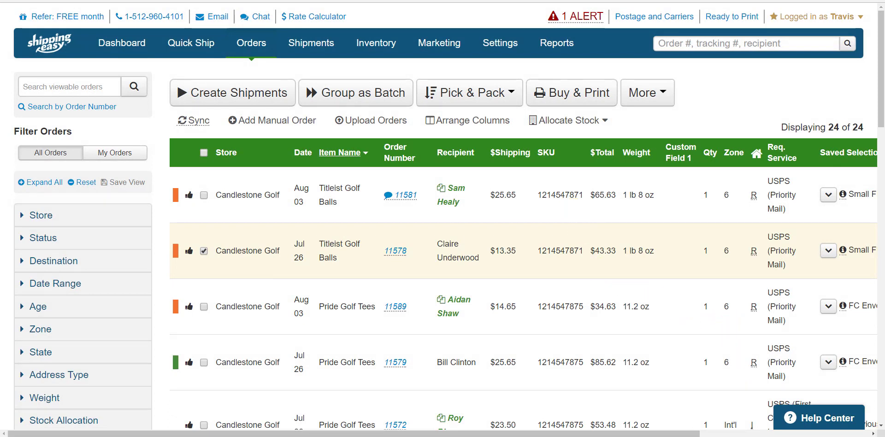
# Search the Help Center FAQ for 'fba' and open 'How to: Import FBA stock levels' as a full page
pyautogui.click(830, 418)
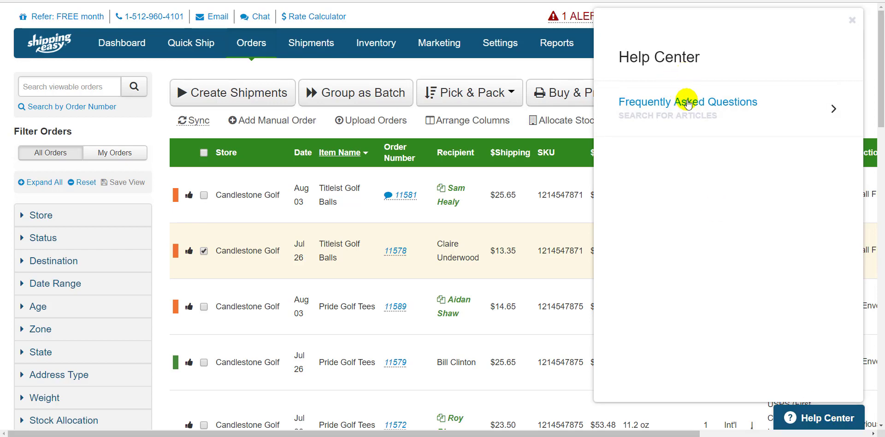
pyautogui.click(688, 104)
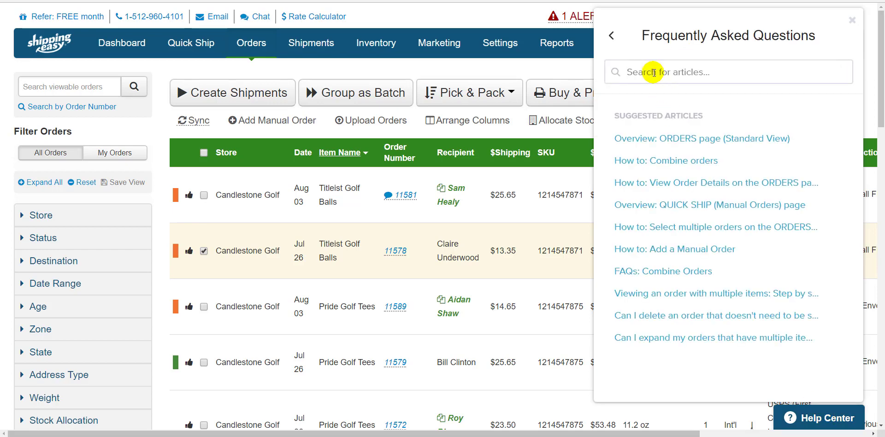
pyautogui.write('fba')
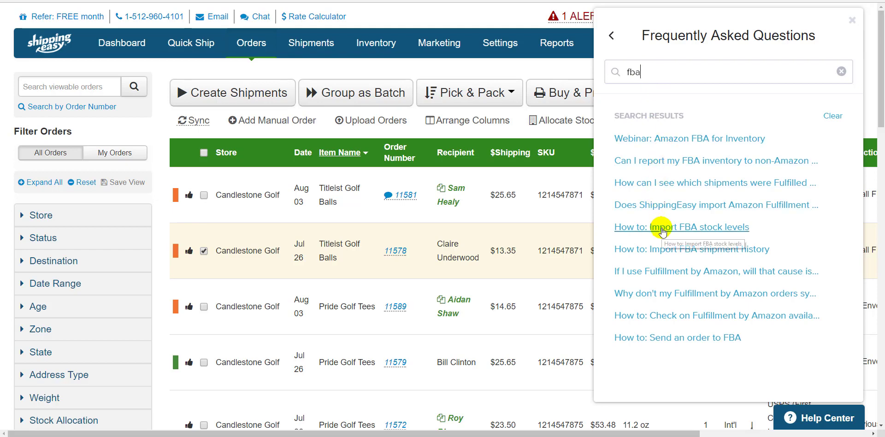
pyautogui.click(662, 228)
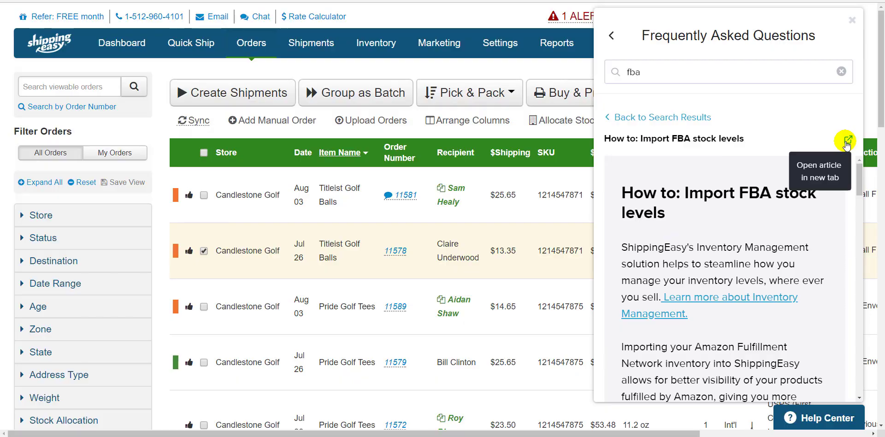
pyautogui.click(846, 140)
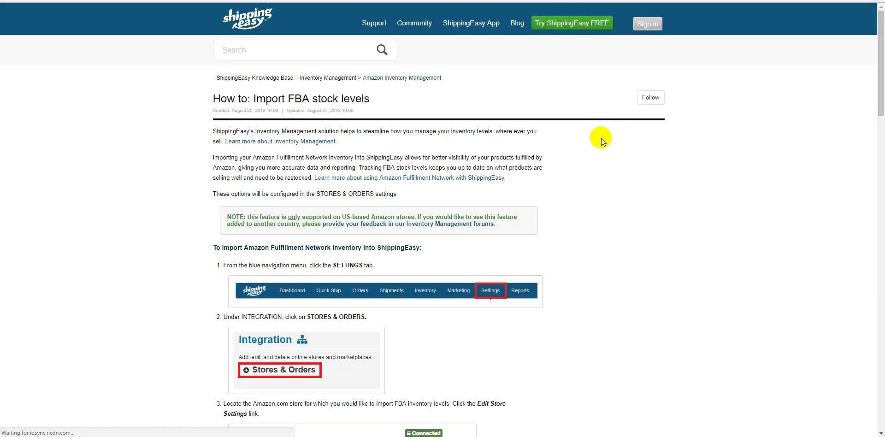